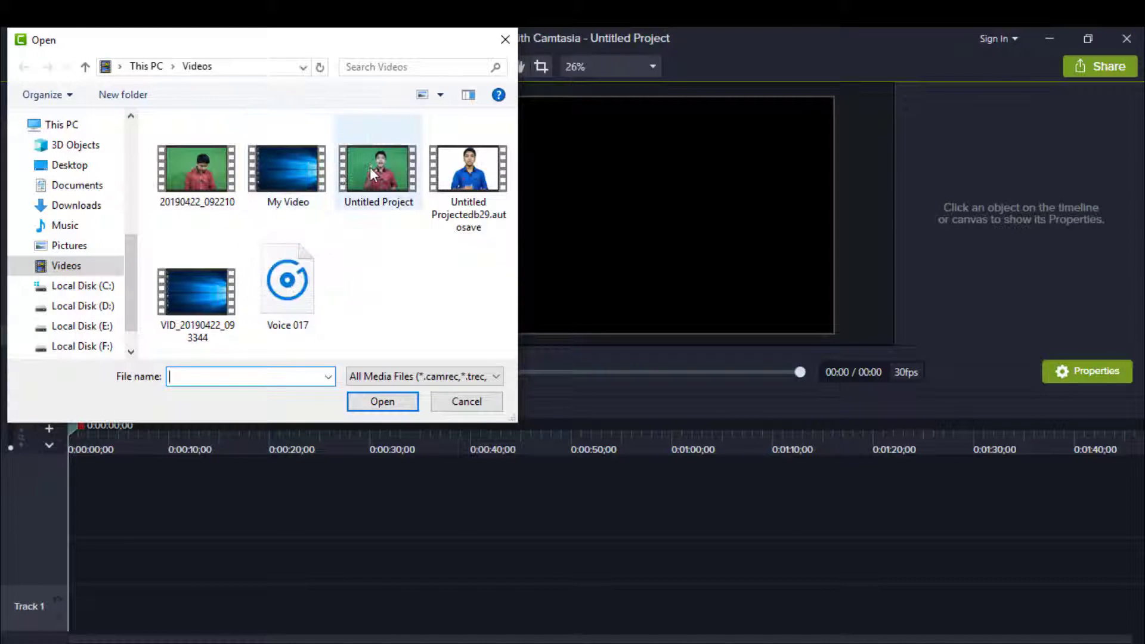
Import the Untitled Project green-screen video from the Videos folder and place it at the start of Track 2.
mouse_move(370, 167)
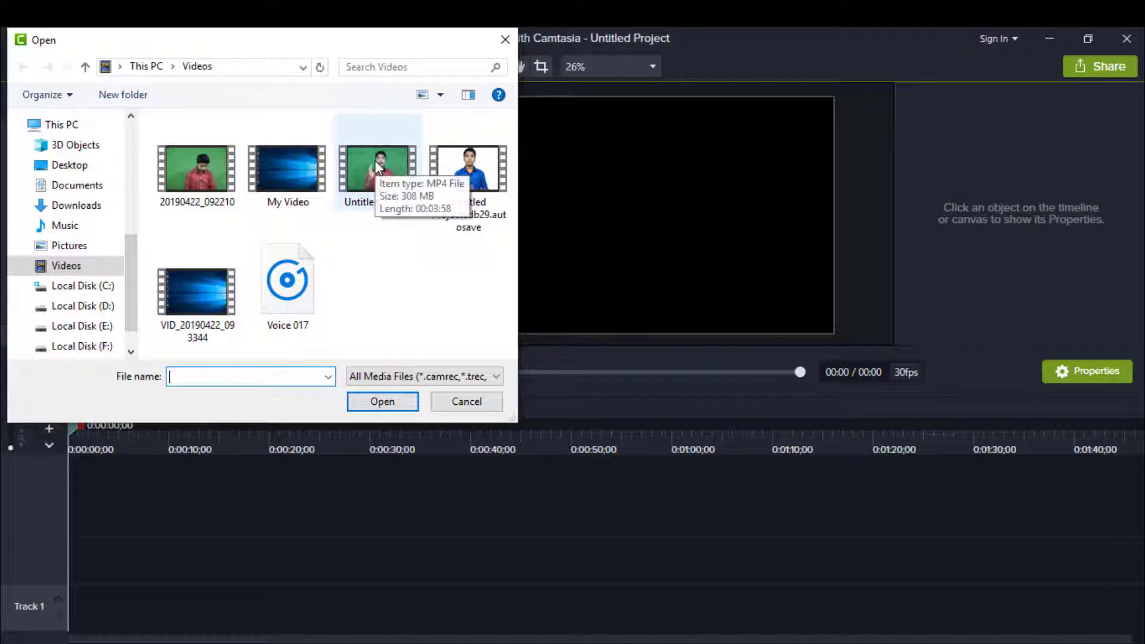
click(376, 167)
click(374, 403)
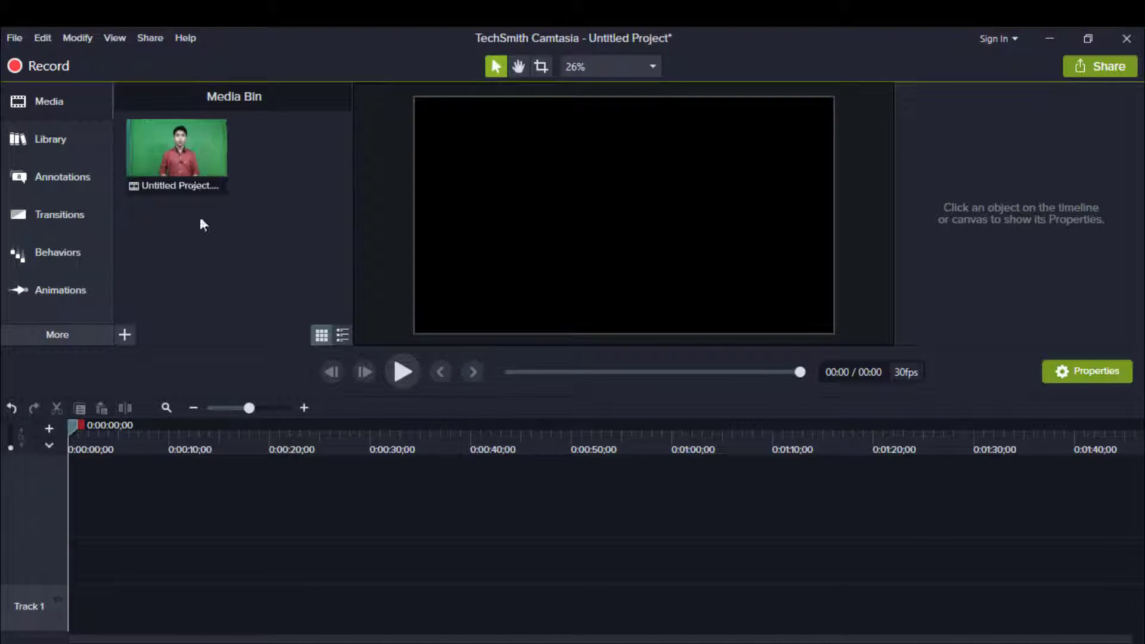
drag(184, 187, 67, 562)
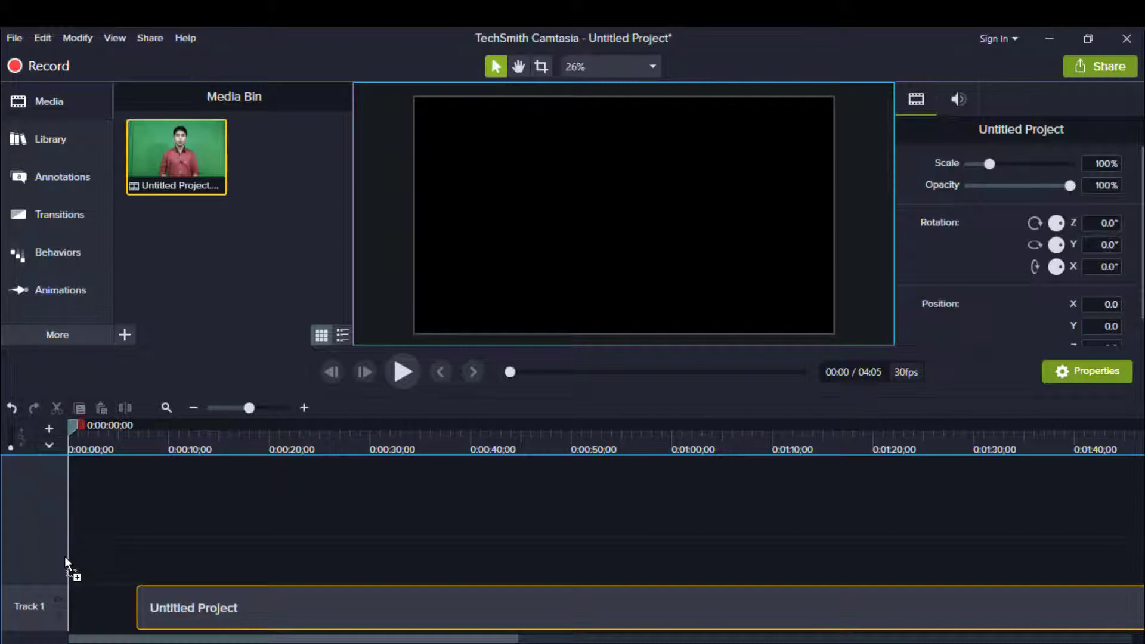
drag(64, 553, 64, 553)
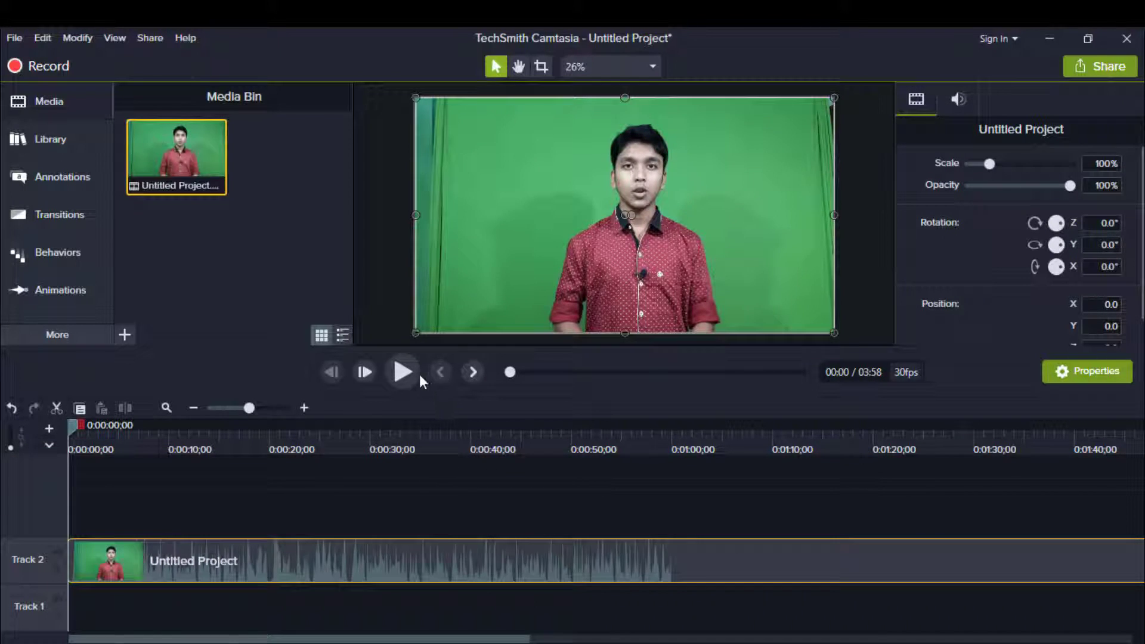
Play a brief moment of the green-screen clip and return the playhead to 0:00:00;00.
click(403, 373)
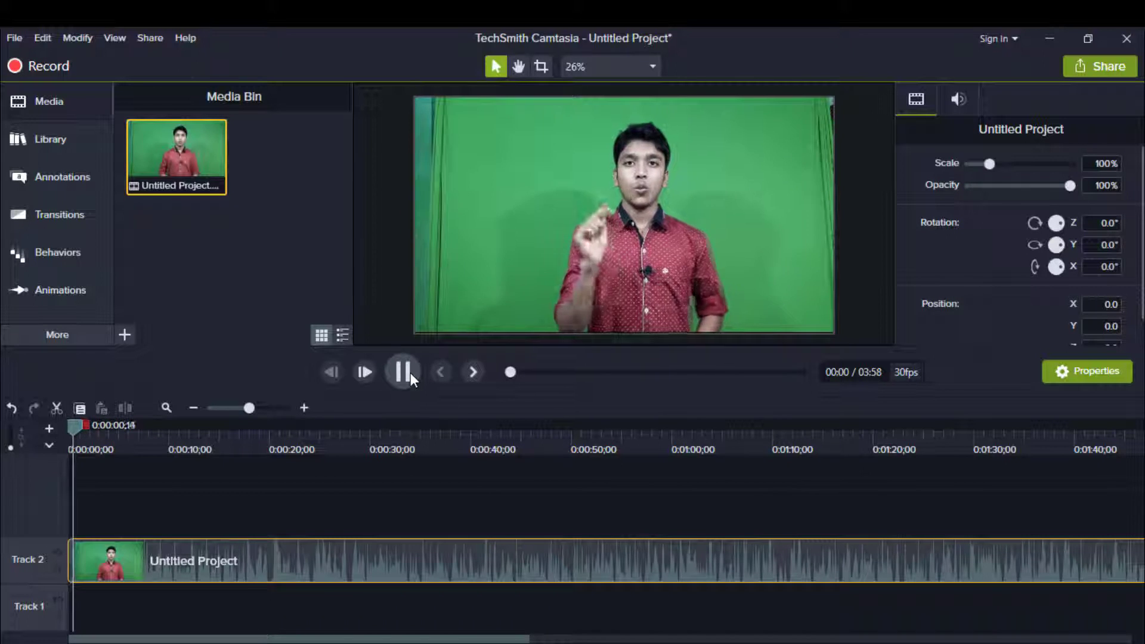
key(space)
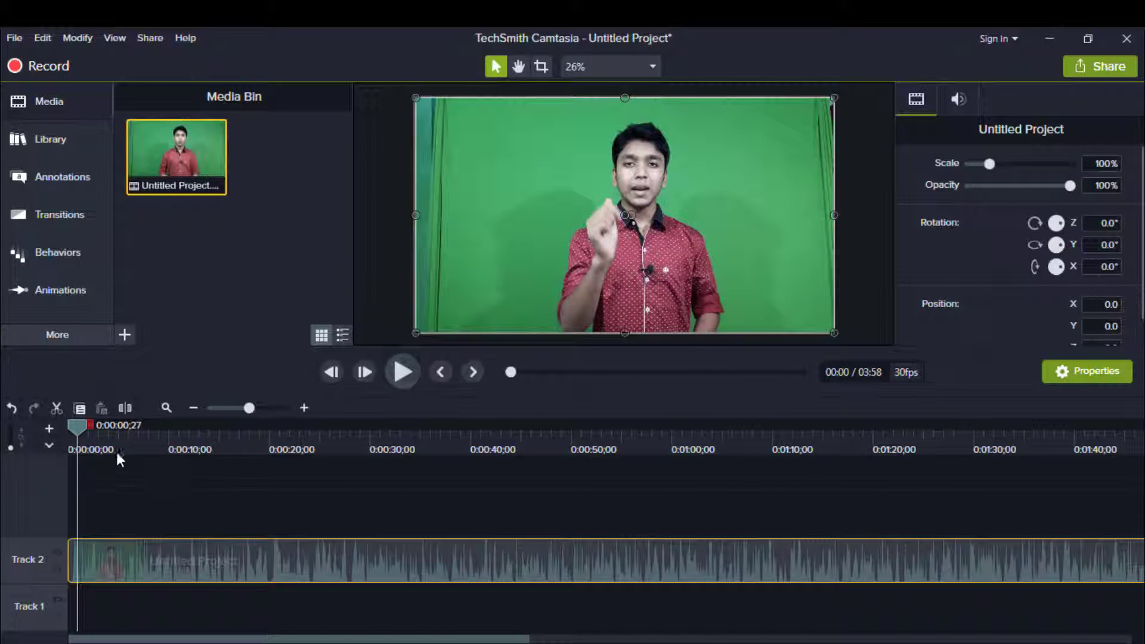
click(66, 425)
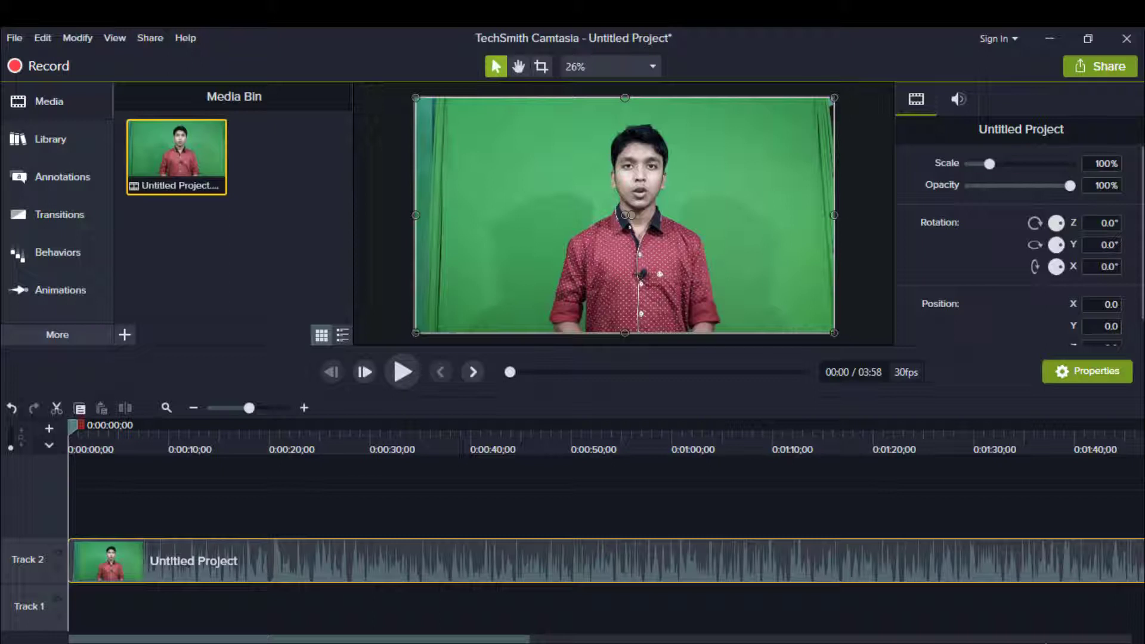
Lower the computer's speaker volume to 0.
key(XF86AudioLowerVolume)
key(XF86AudioLowerVolume)
key(XF86AudioLowerVolume)
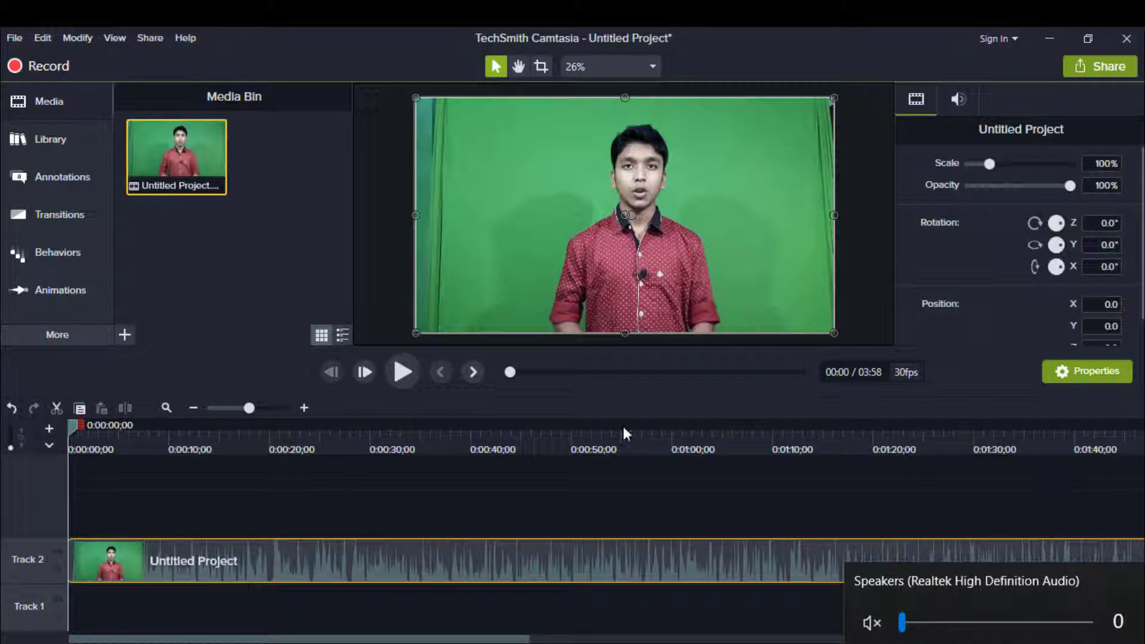
Crop the left and right edges of the Track 2 video to remove the folded sides of the green backdrop.
click(376, 505)
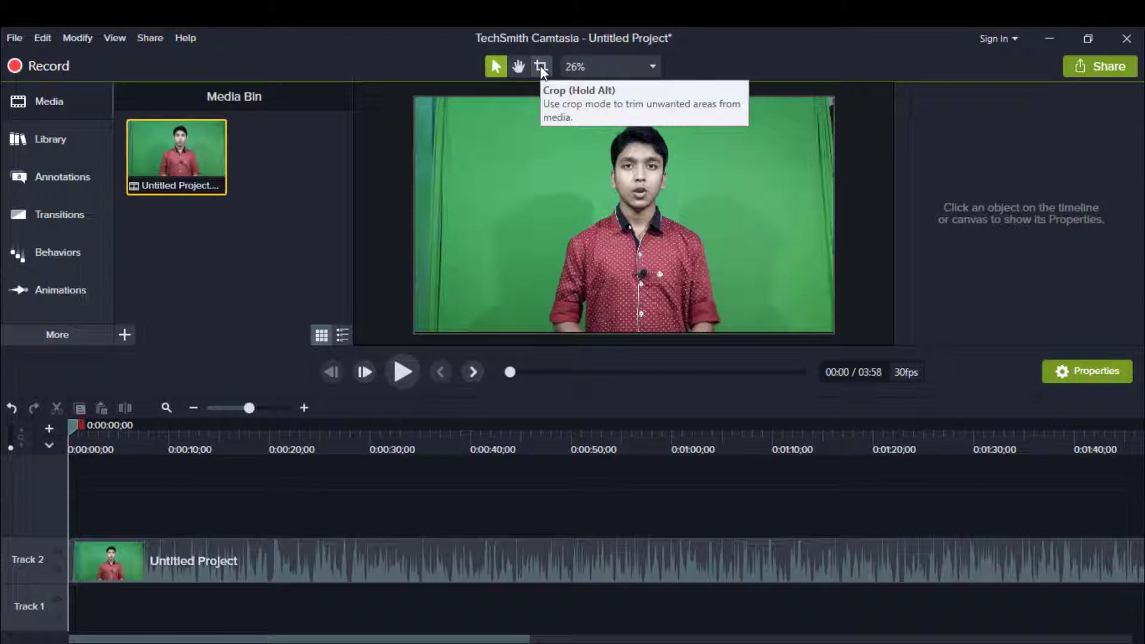
click(206, 561)
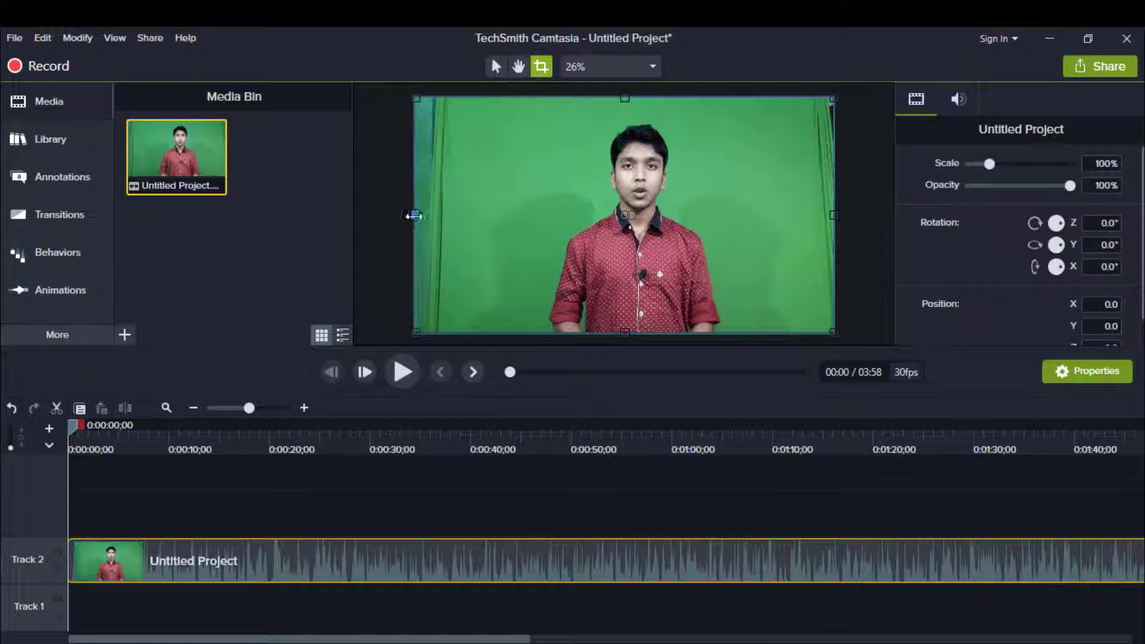
drag(413, 215, 450, 215)
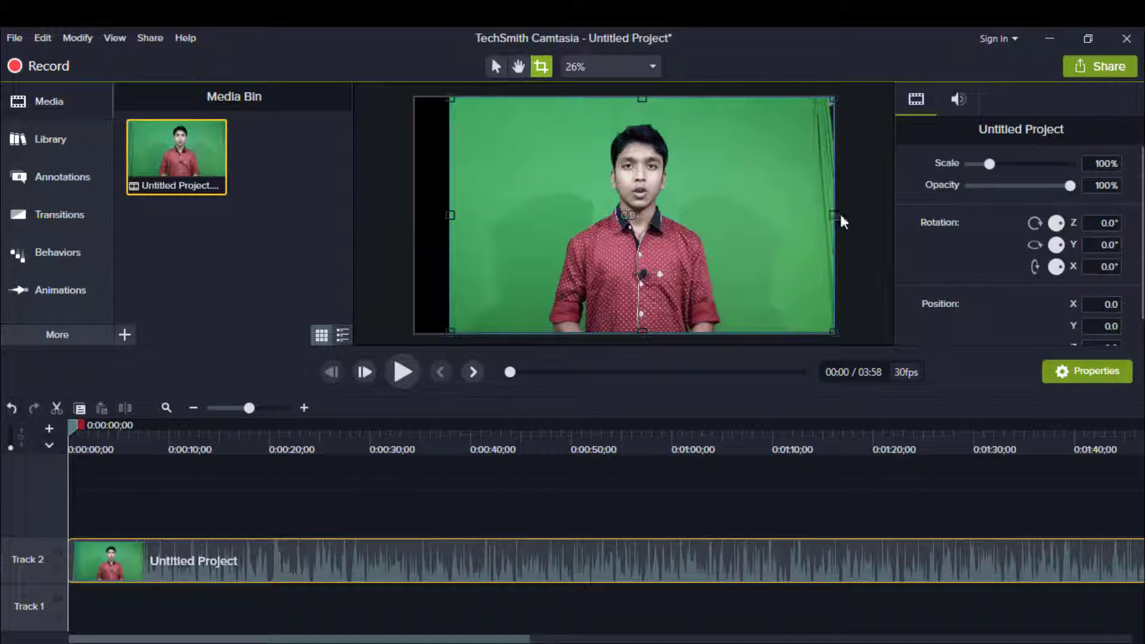
drag(831, 215, 808, 215)
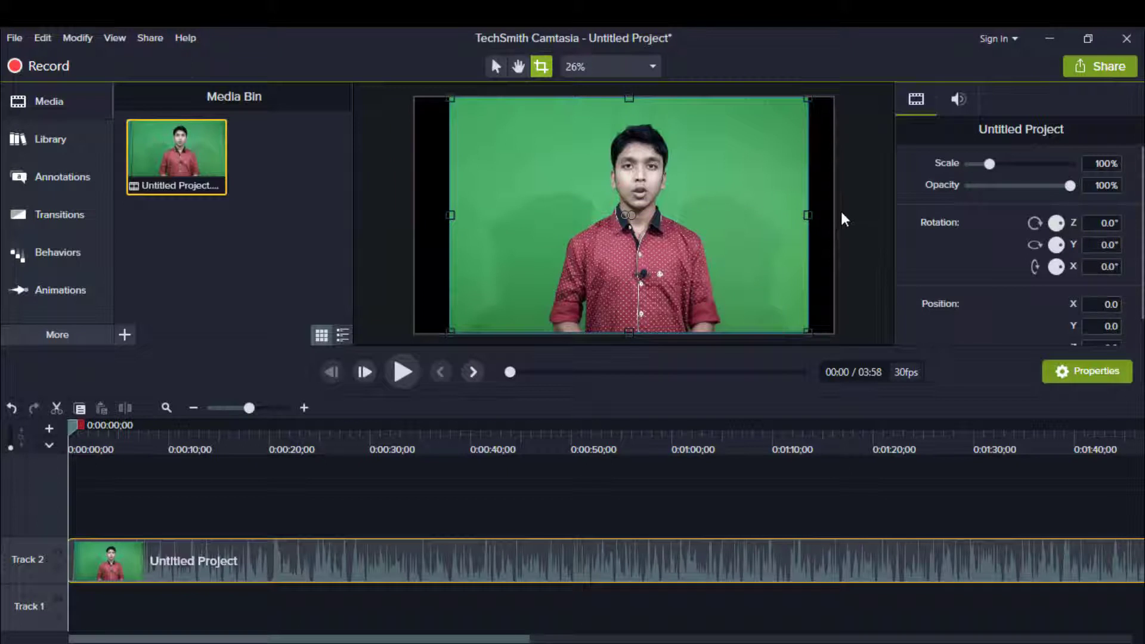
click(820, 212)
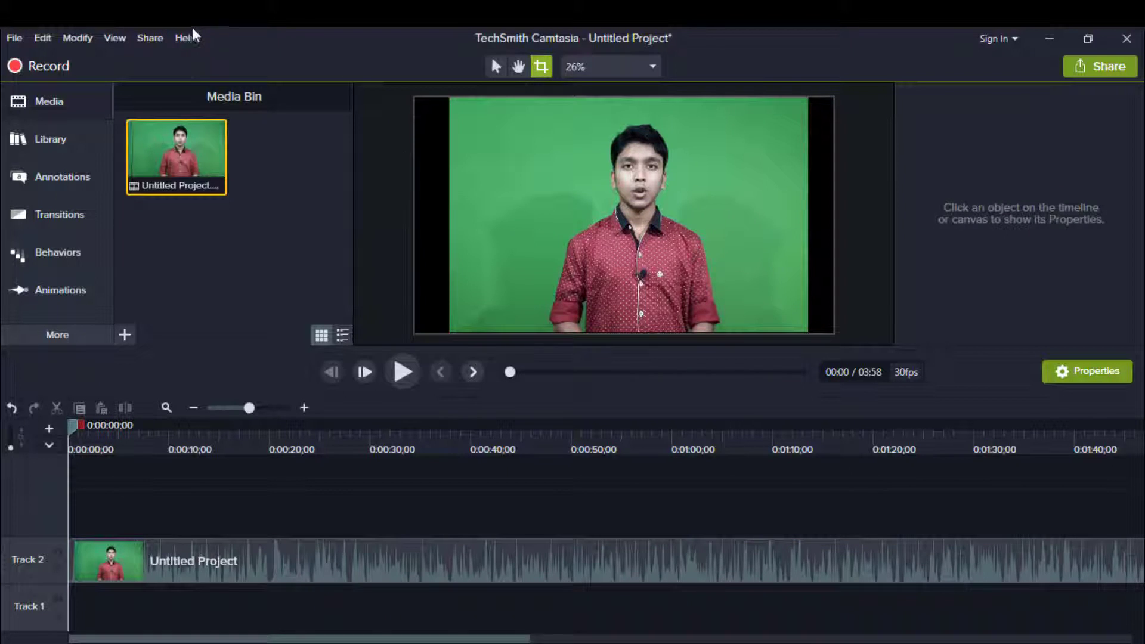
click(126, 335)
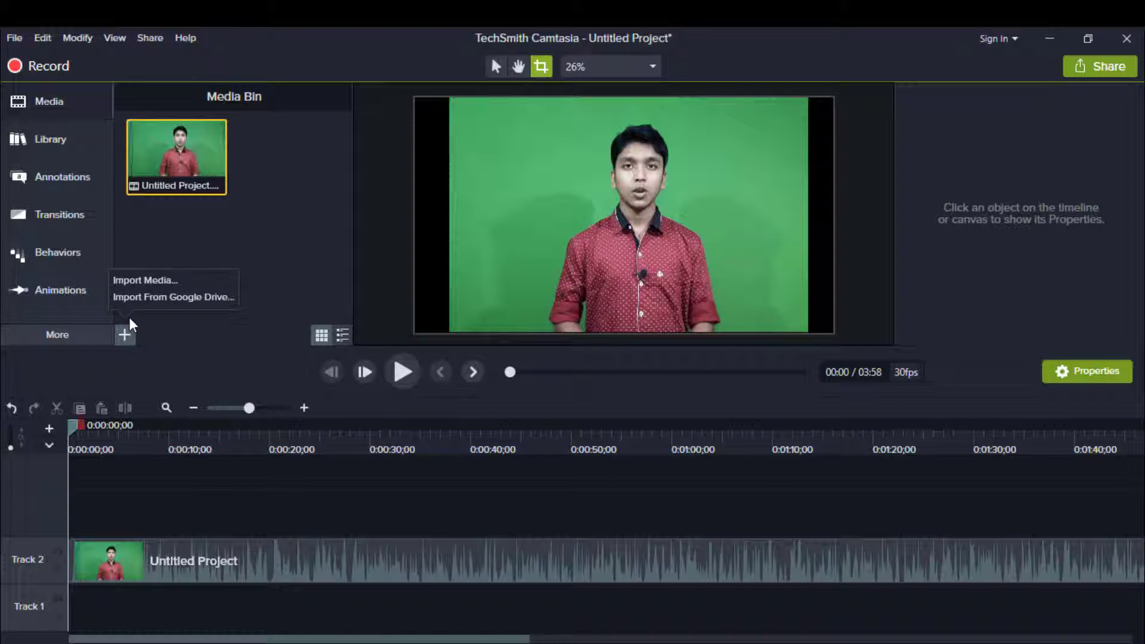
click(126, 284)
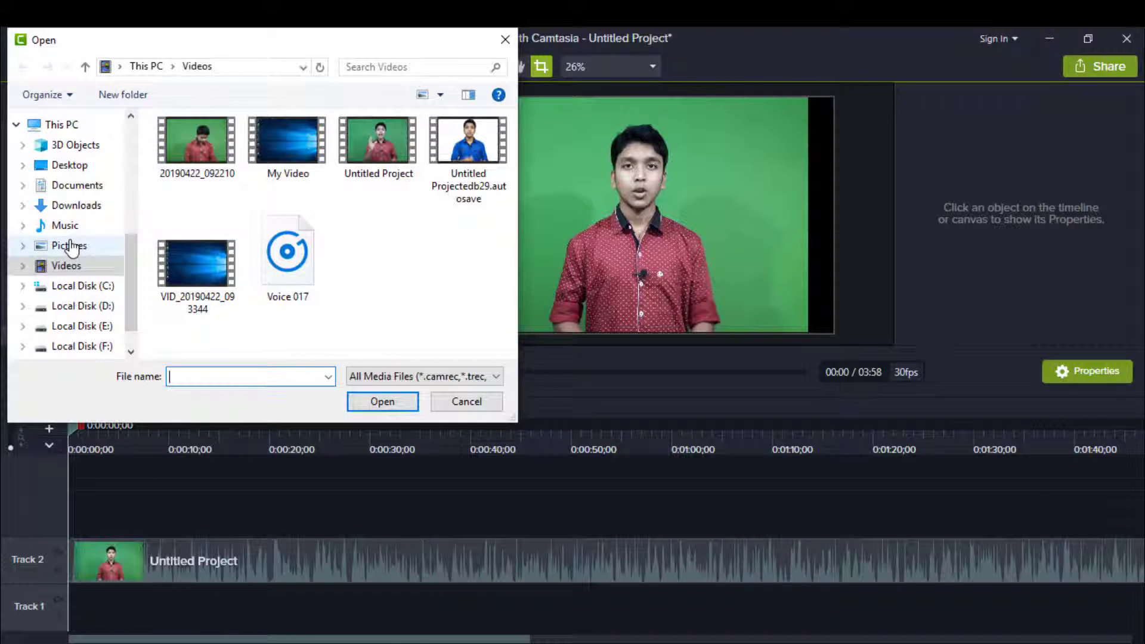
click(70, 246)
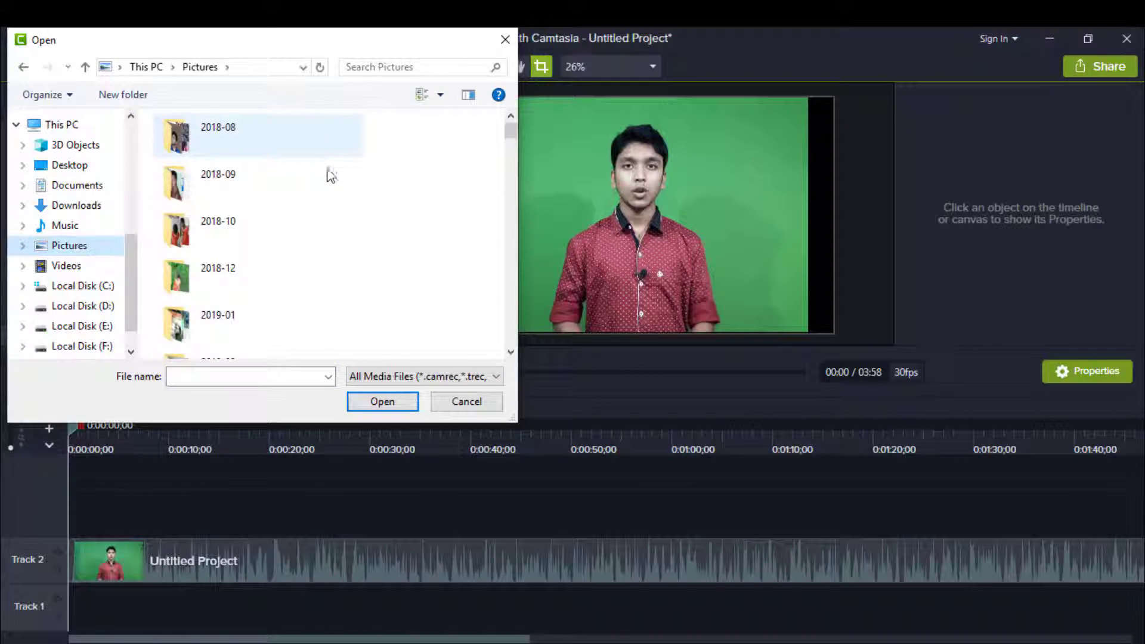
scroll(327, 176, down, 5)
scroll(329, 189, down, 5)
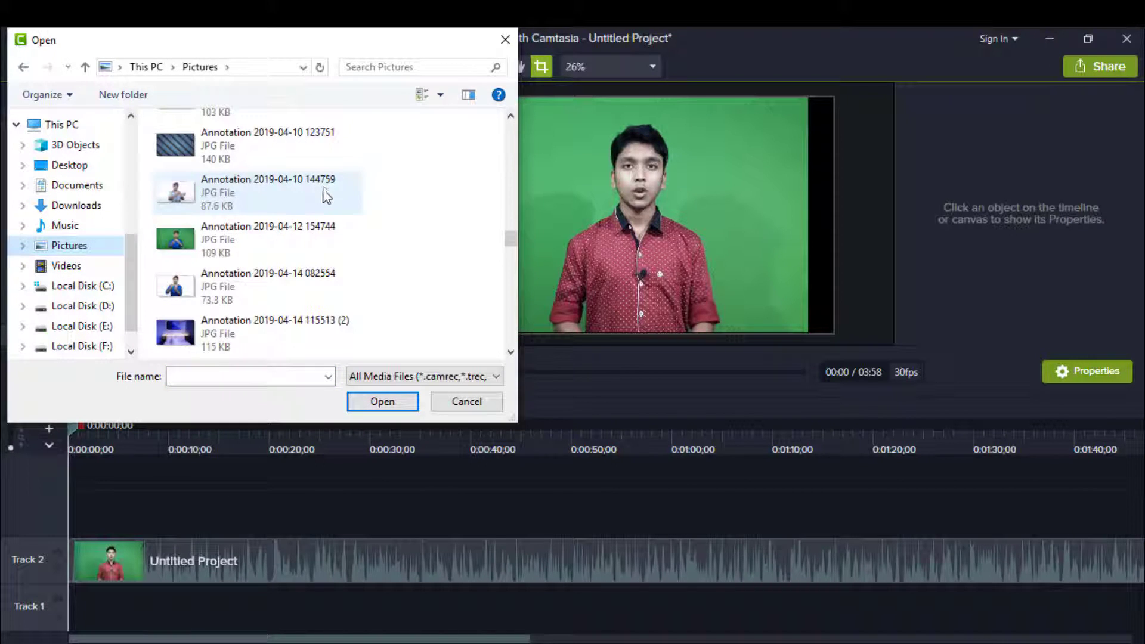
scroll(324, 201, down, 1)
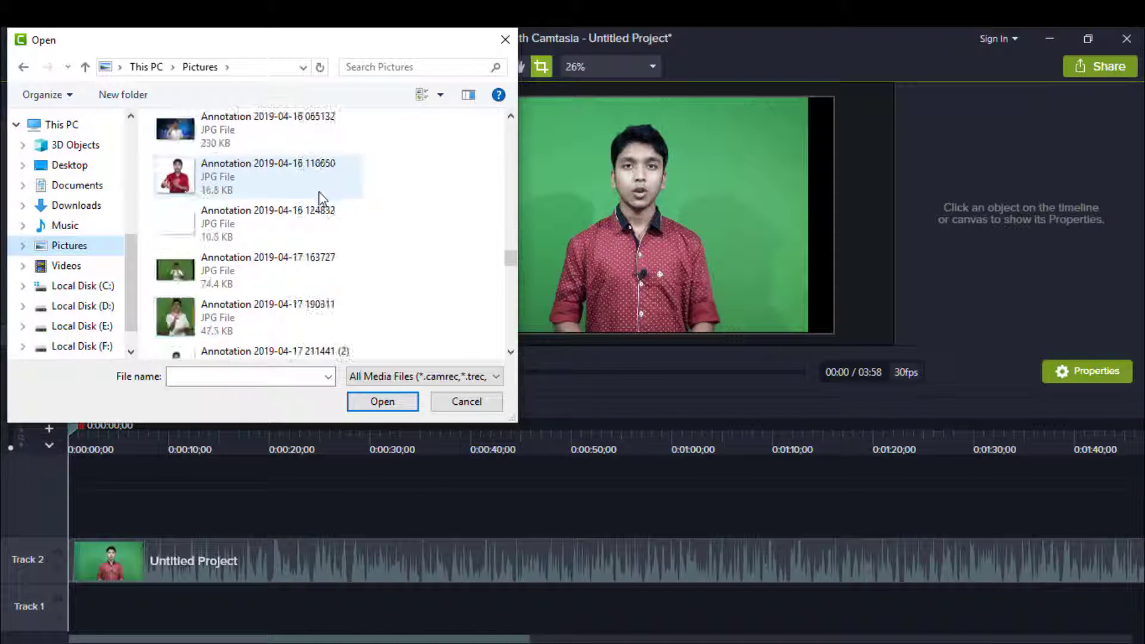
click(217, 223)
click(401, 400)
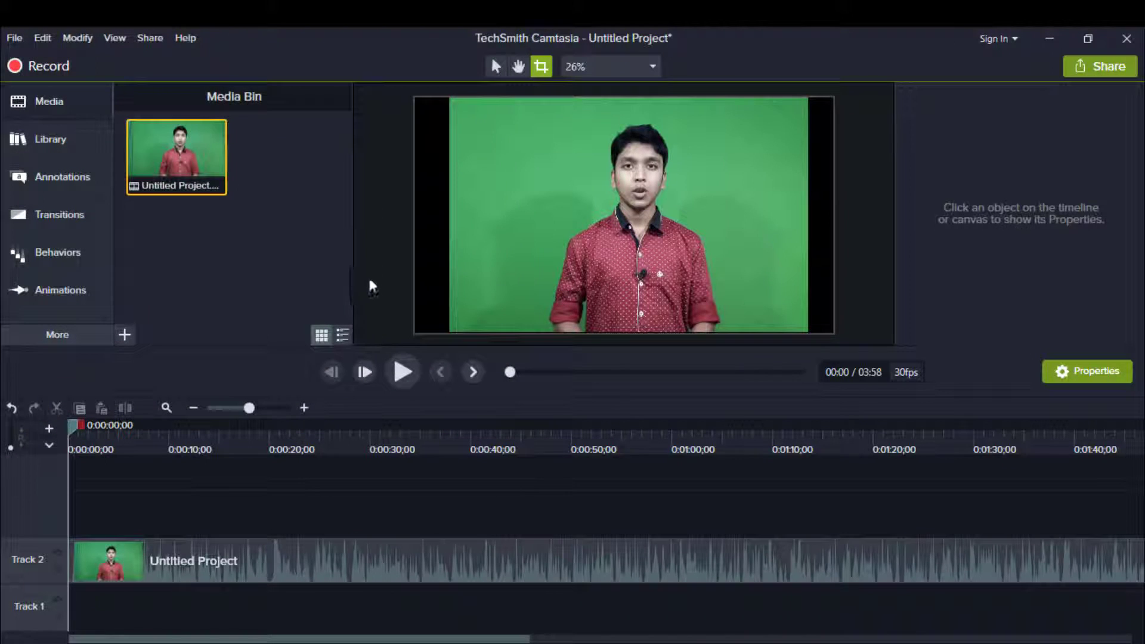
Place the white image at the start of Track 1 and extend its duration to the end of the Track 2 video.
mouse_move(281, 149)
mouse_down()
mouse_move(363, 179)
mouse_move(255, 404)
mouse_move(108, 605)
mouse_move(55, 606)
mouse_move(561, 608)
mouse_up()
drag(243, 414, 239, 409)
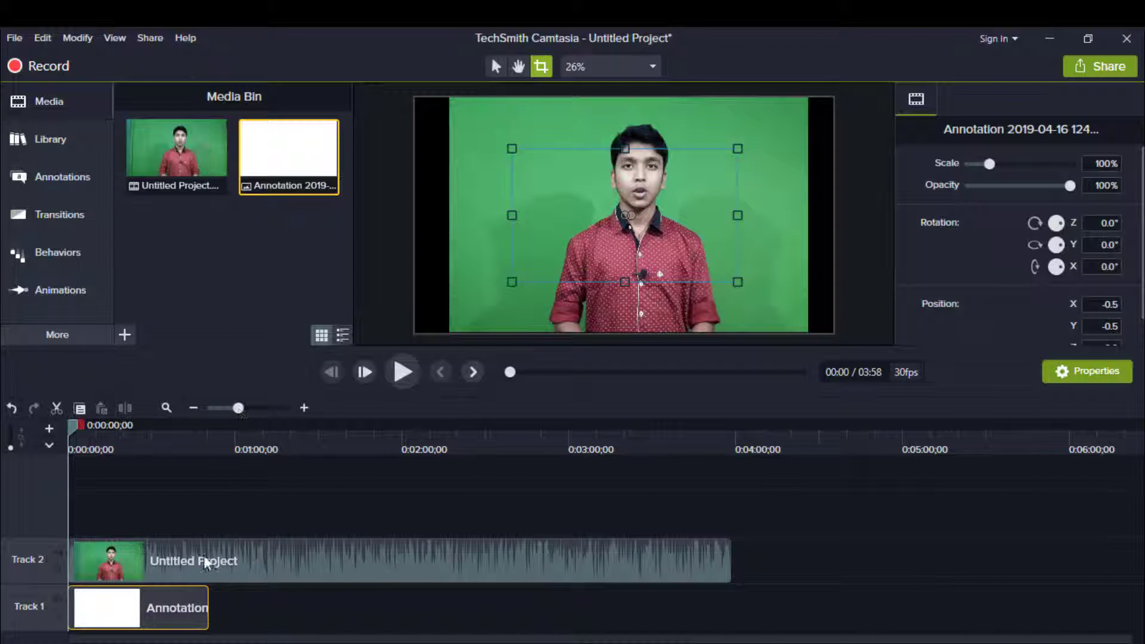
mouse_move(209, 607)
mouse_down()
mouse_move(514, 623)
mouse_move(734, 594)
mouse_up()
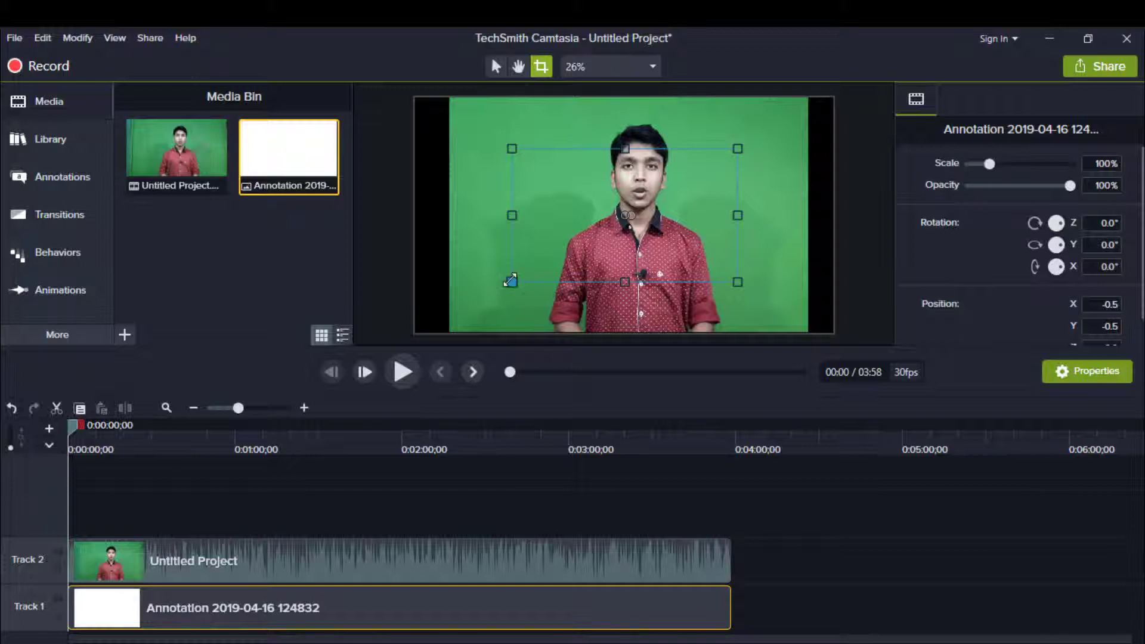
Enlarge the white image on the canvas to about 208% so it covers the whole frame behind the video.
drag(511, 281, 459, 324)
click(495, 66)
drag(510, 282, 385, 348)
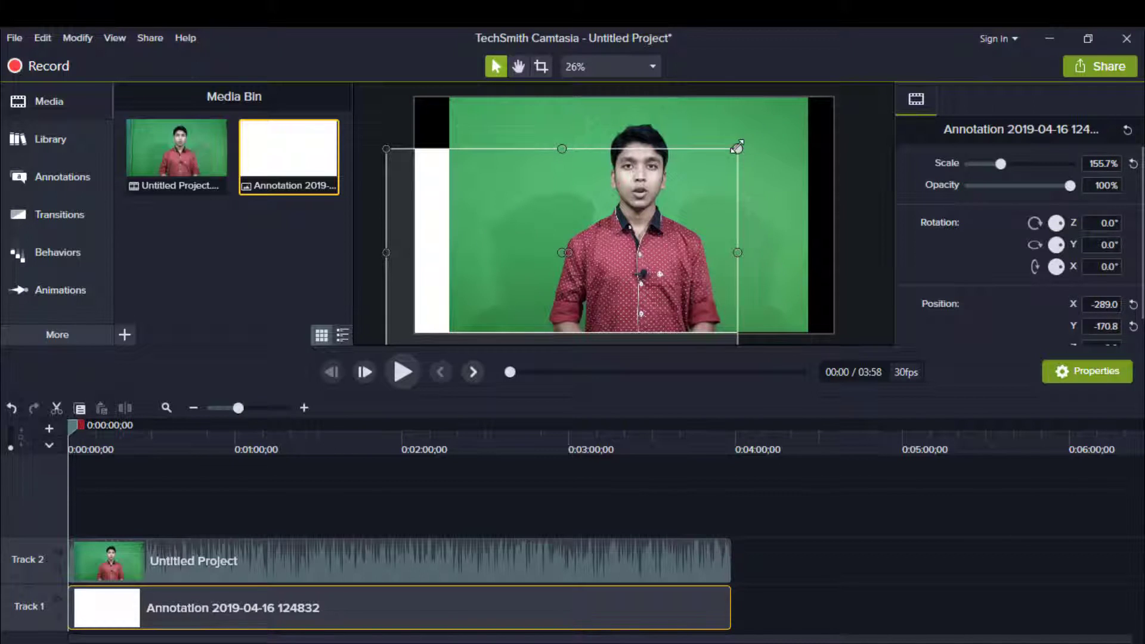
drag(738, 148, 825, 101)
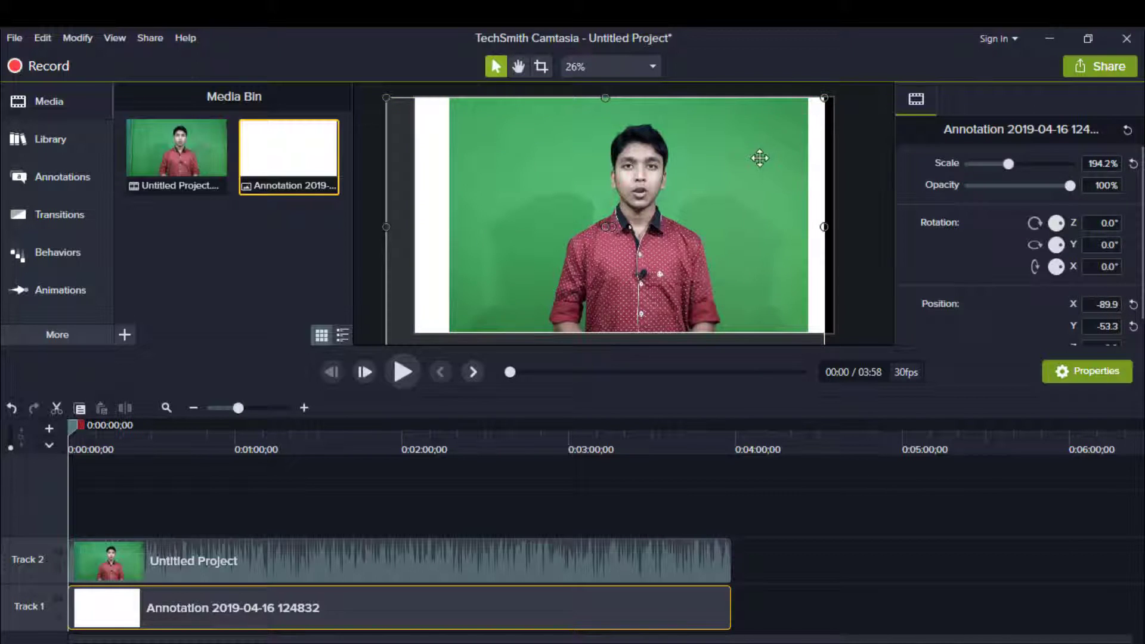
drag(824, 97, 825, 95)
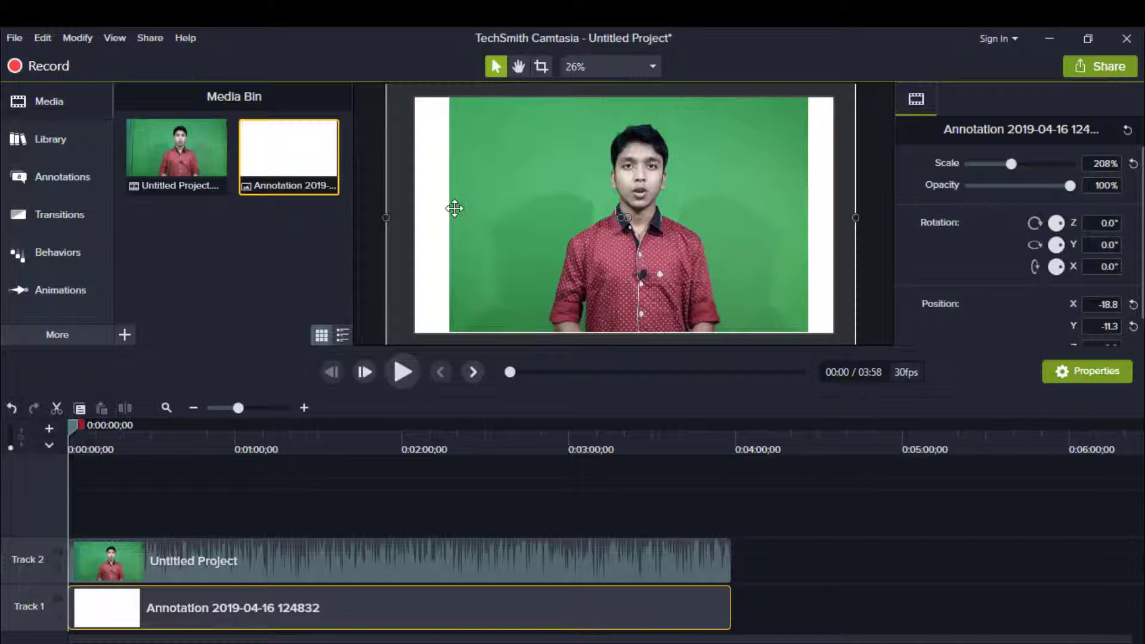
Apply the Remove a Color visual effect to the Untitled Project clip on Track 2.
click(134, 570)
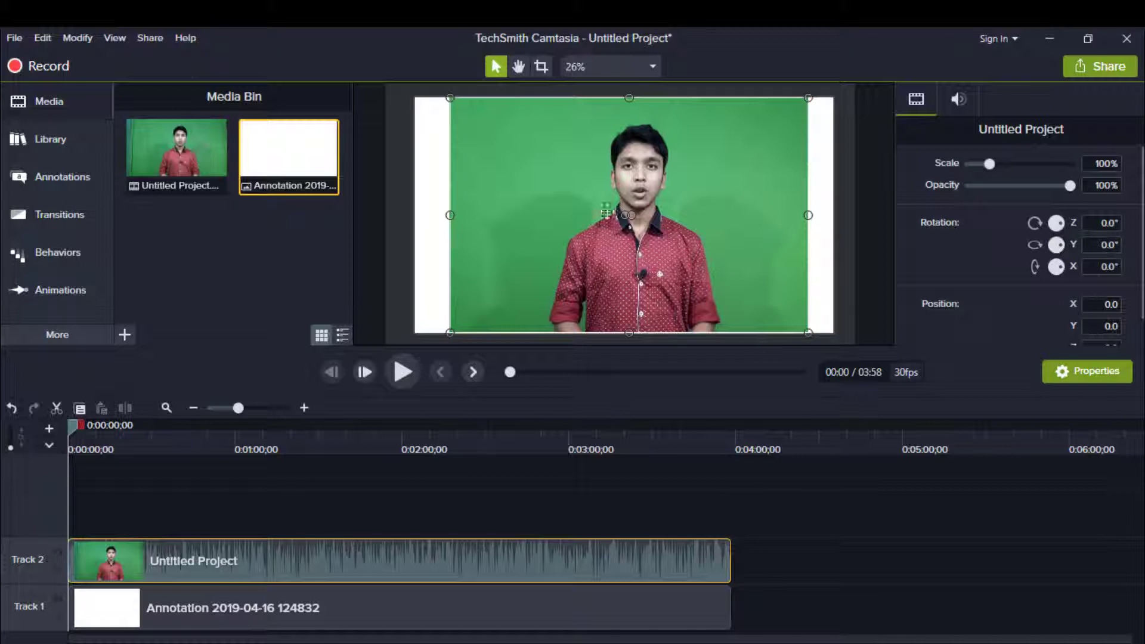
click(48, 337)
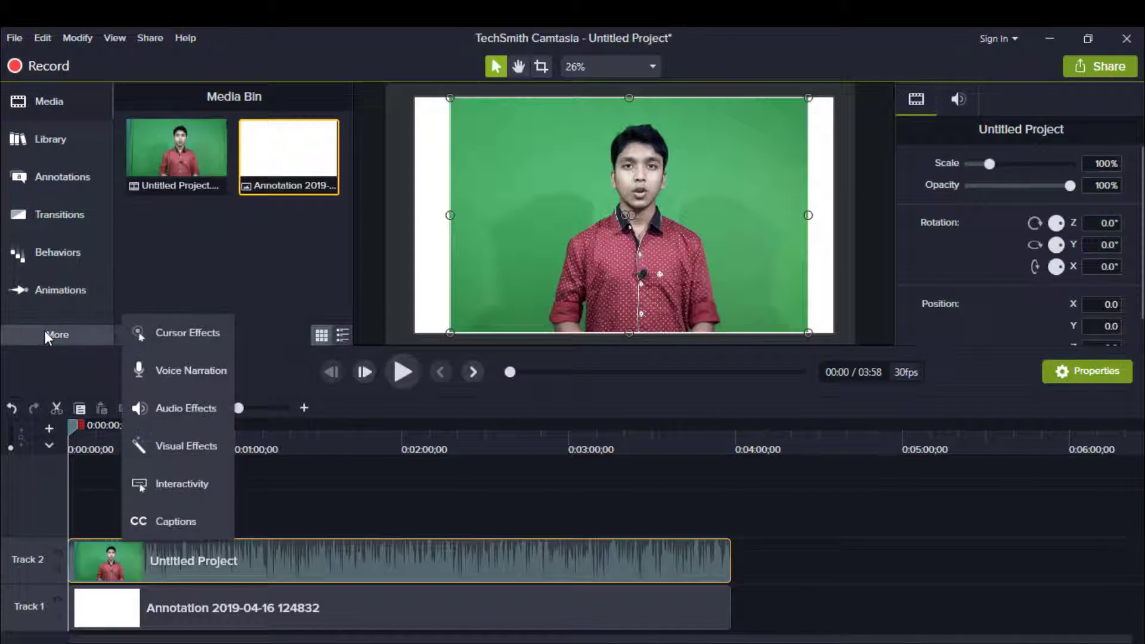
click(158, 459)
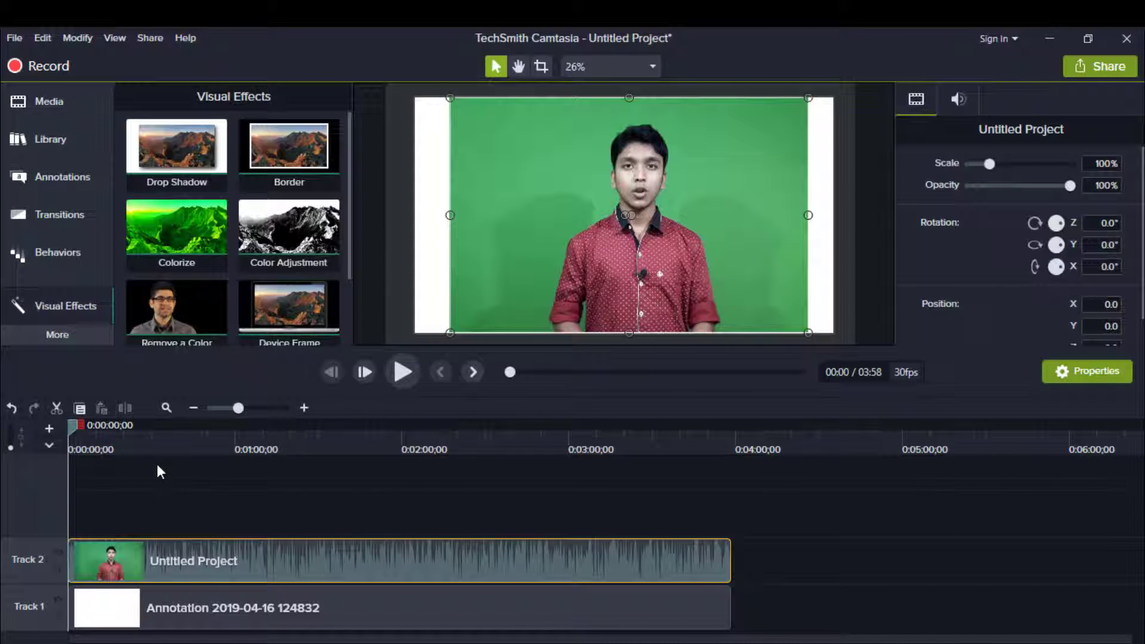
scroll(277, 206, down, 2)
click(144, 206)
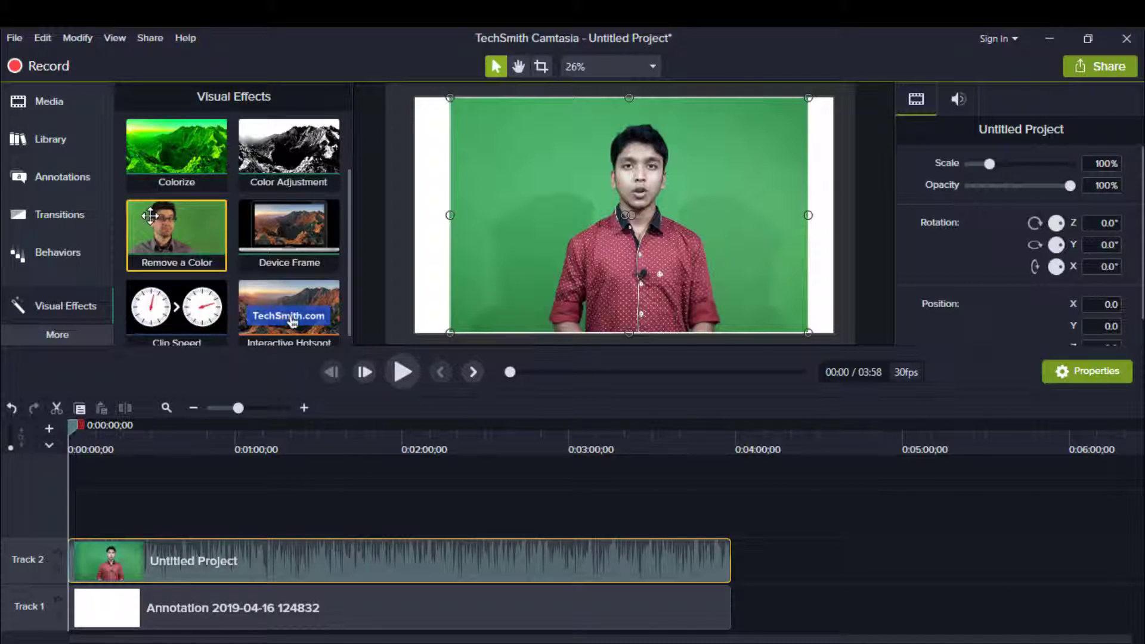
drag(151, 216, 124, 554)
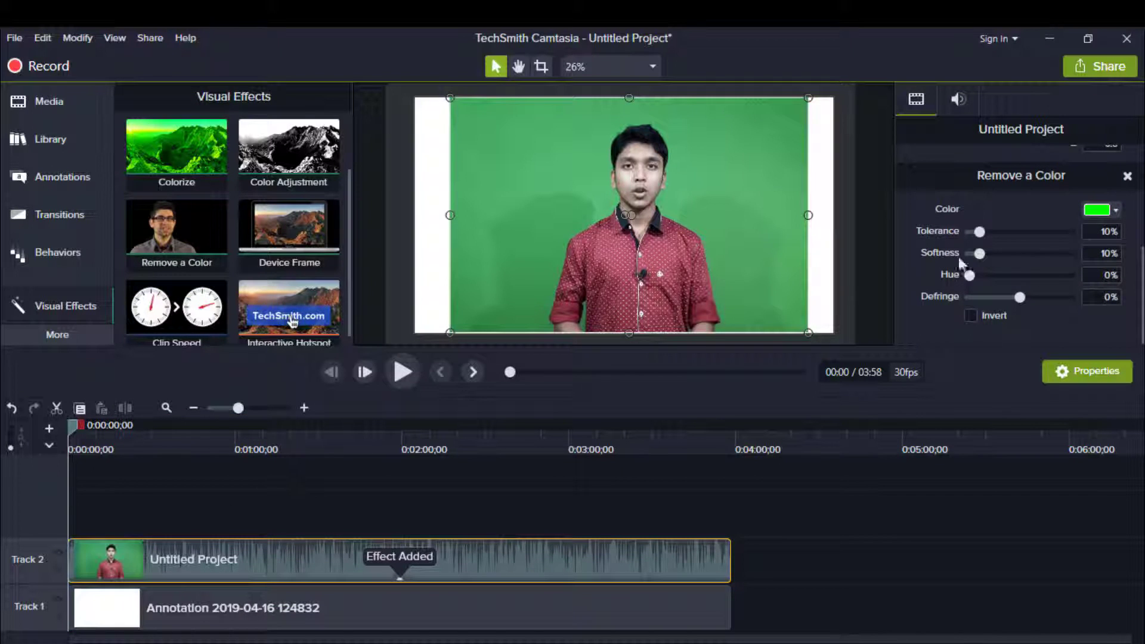
Set the color to remove by sampling the green backdrop beside the presenter, and nudge the clip slightly down and left on the canvas.
click(1096, 210)
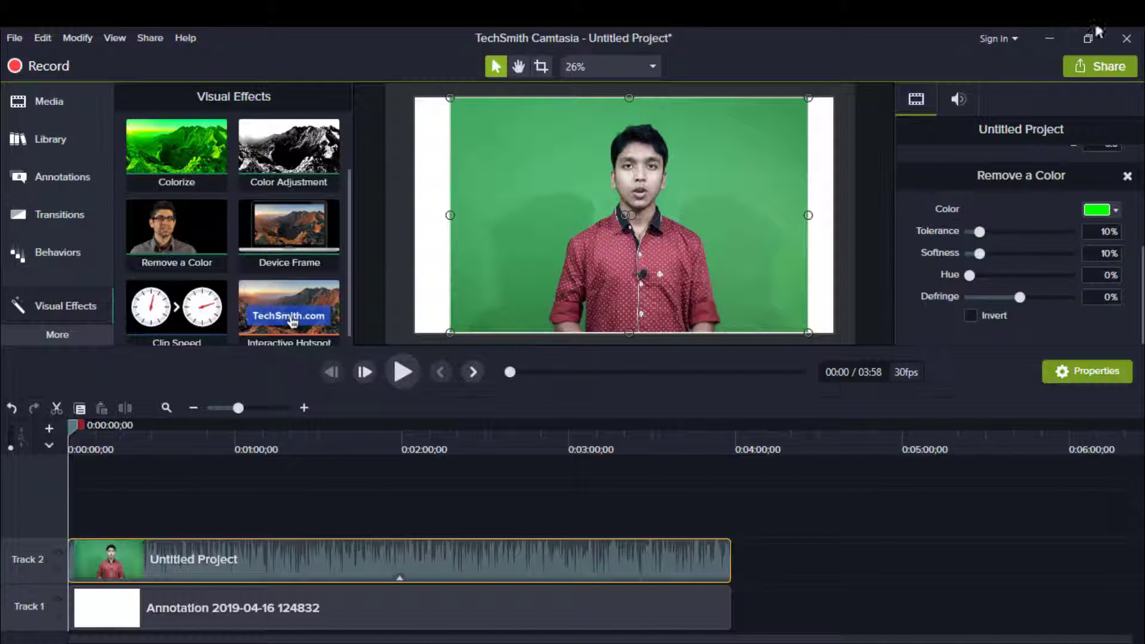
click(1117, 211)
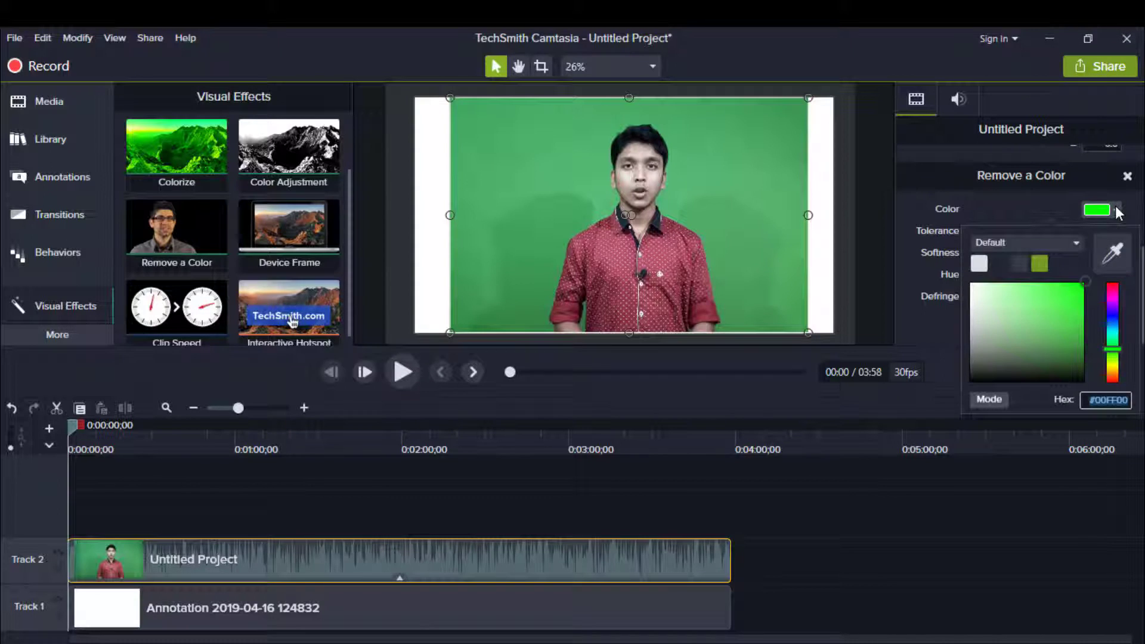
click(1106, 261)
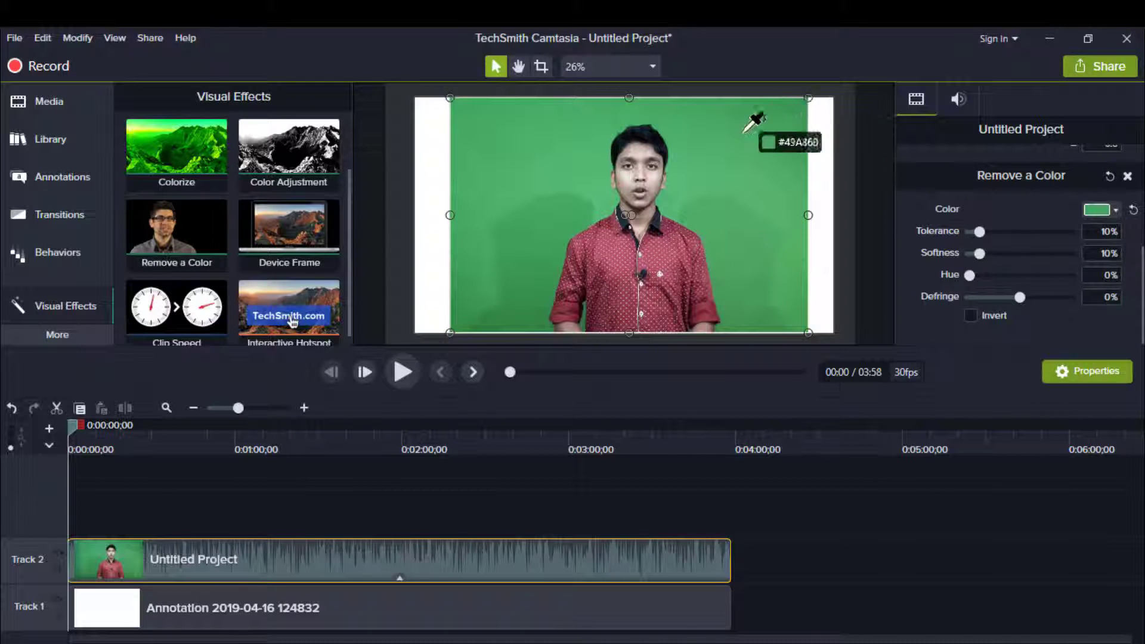
click(704, 220)
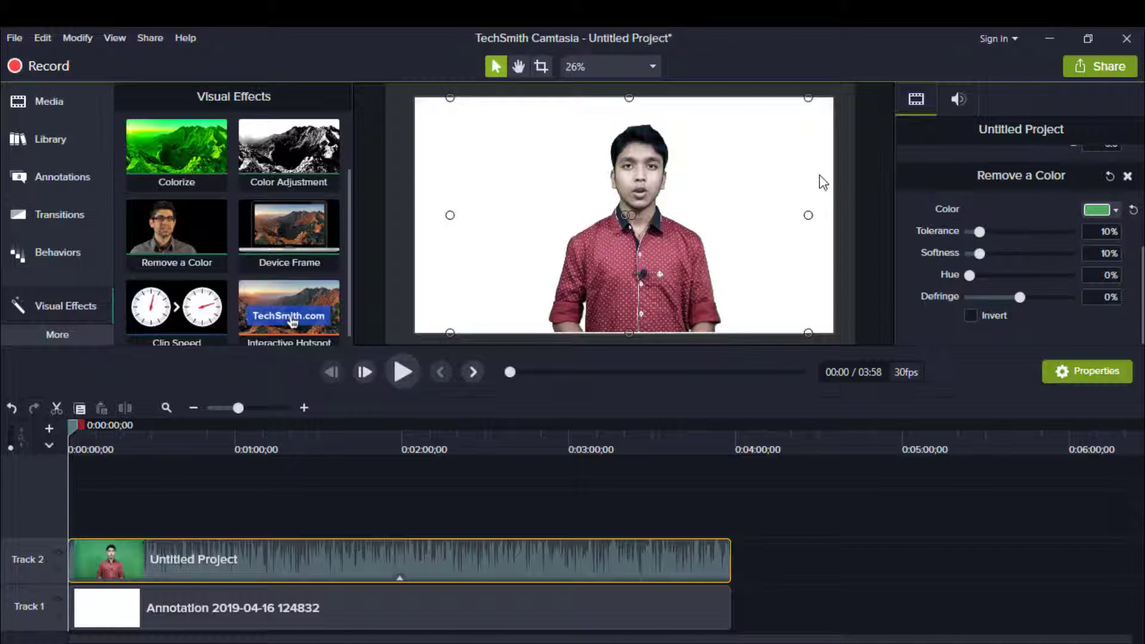
drag(718, 194, 718, 201)
Play the first few seconds of the composite to check the presenter against the white background.
click(395, 374)
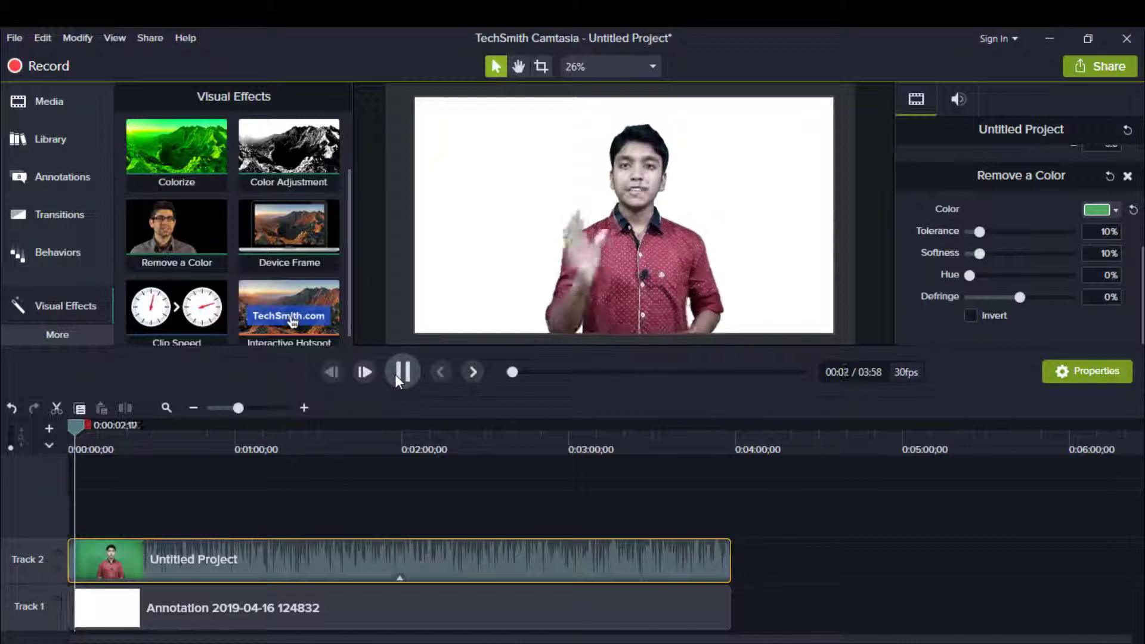
click(395, 374)
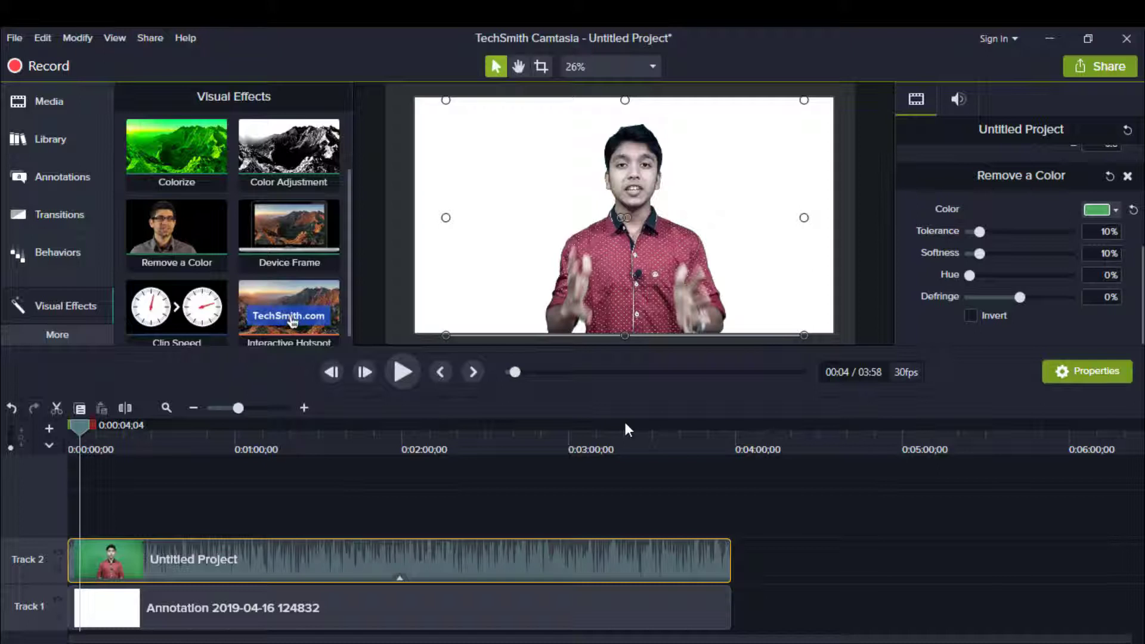
click(403, 374)
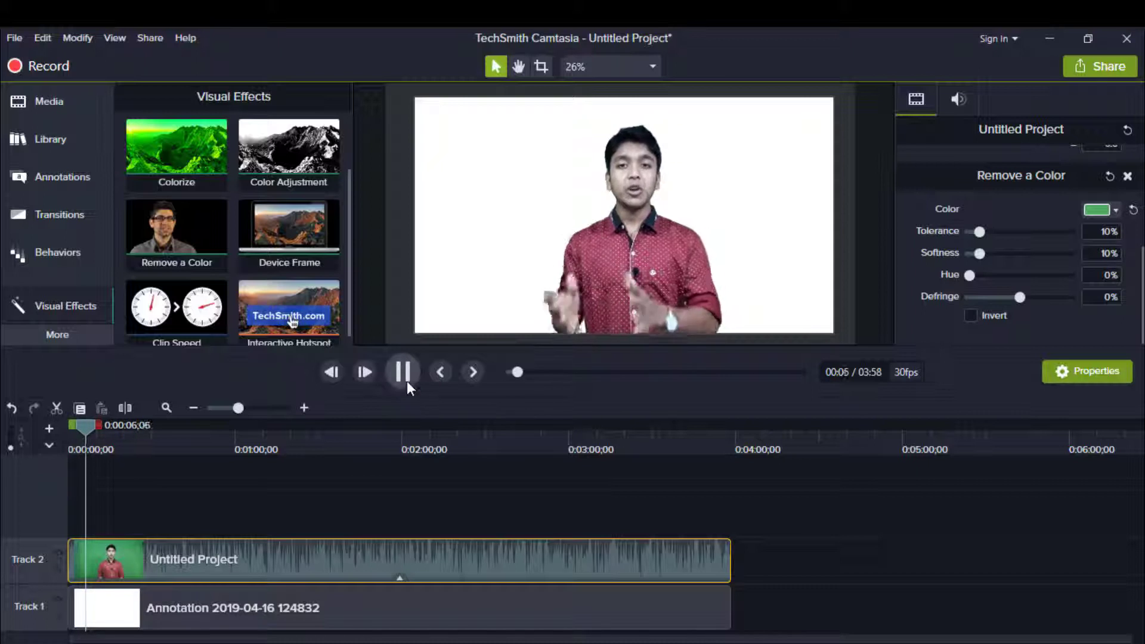
click(403, 374)
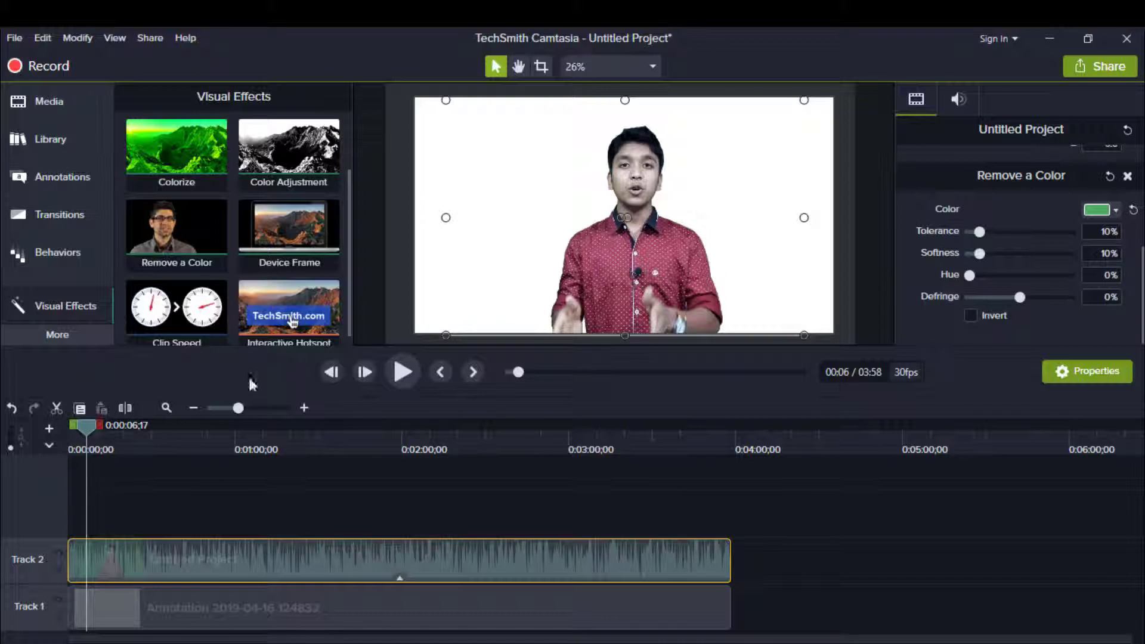